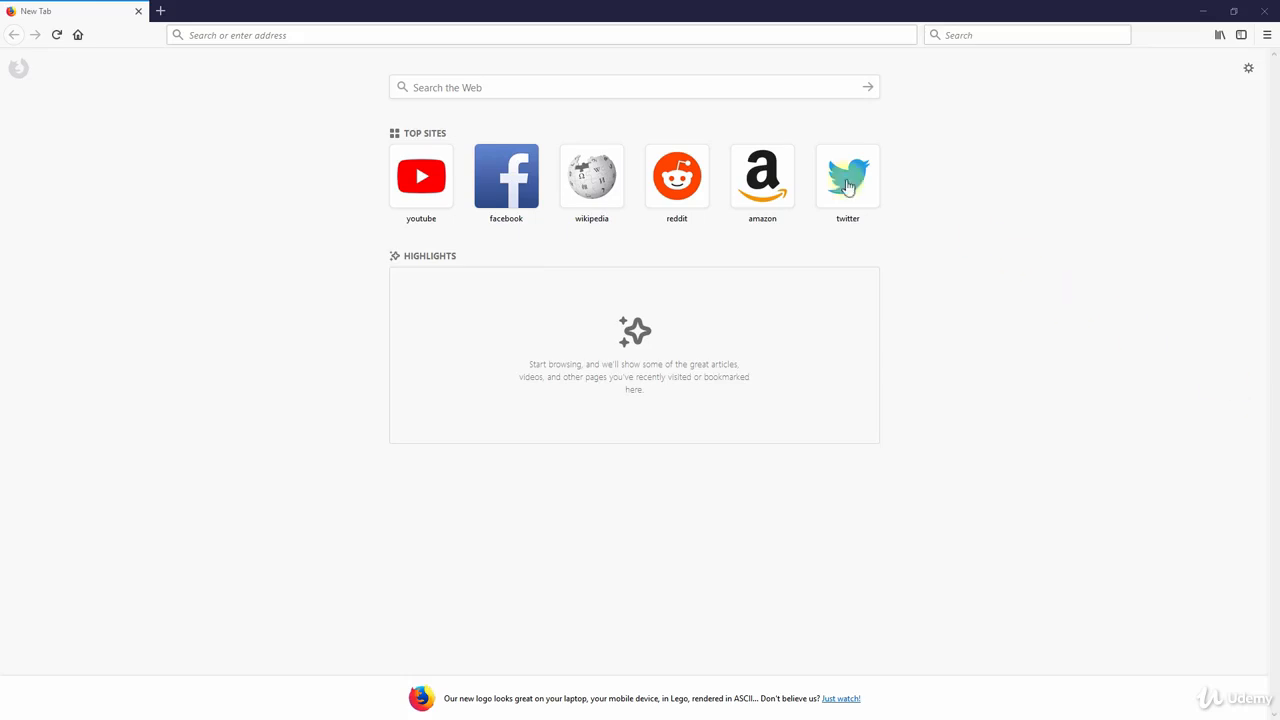
pyautogui.click(543, 30)
pyautogui.write('oracle')
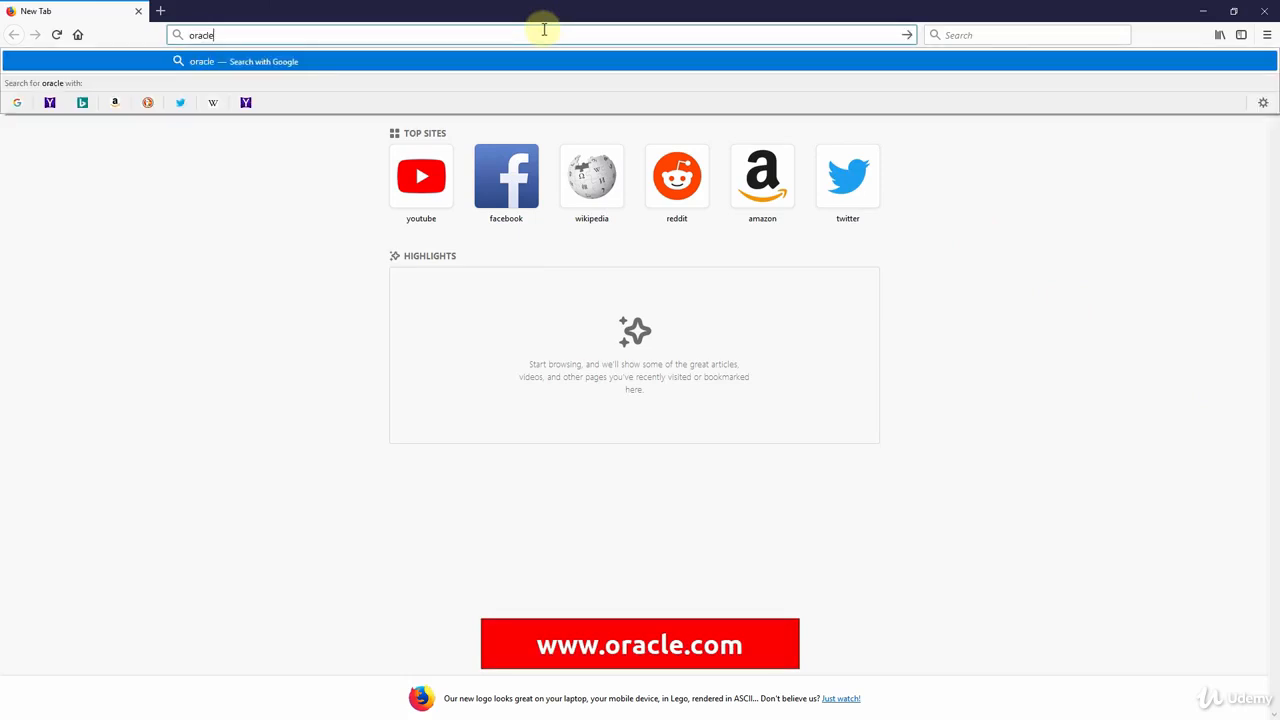
pyautogui.hotkey('ctrl', 'Return')
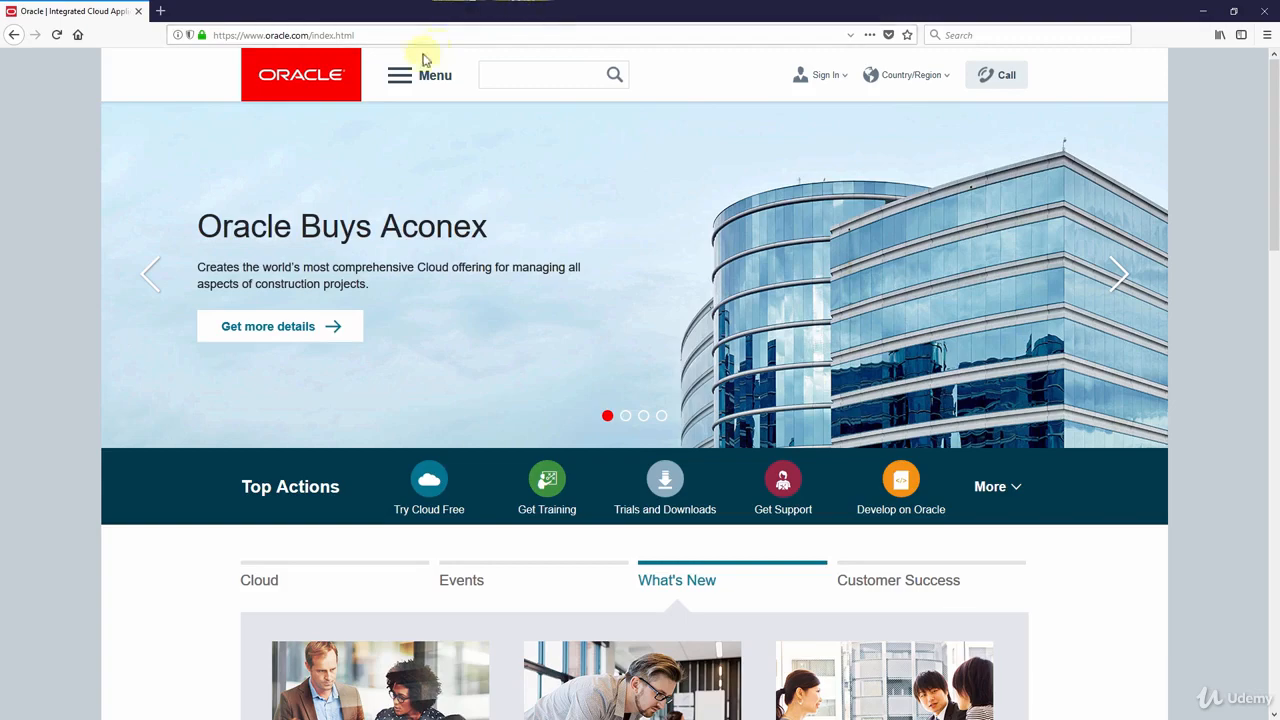
# - Go through Menu > Downloads and Trials > Database to the Oracle Database downloads page
pyautogui.click(400, 77)
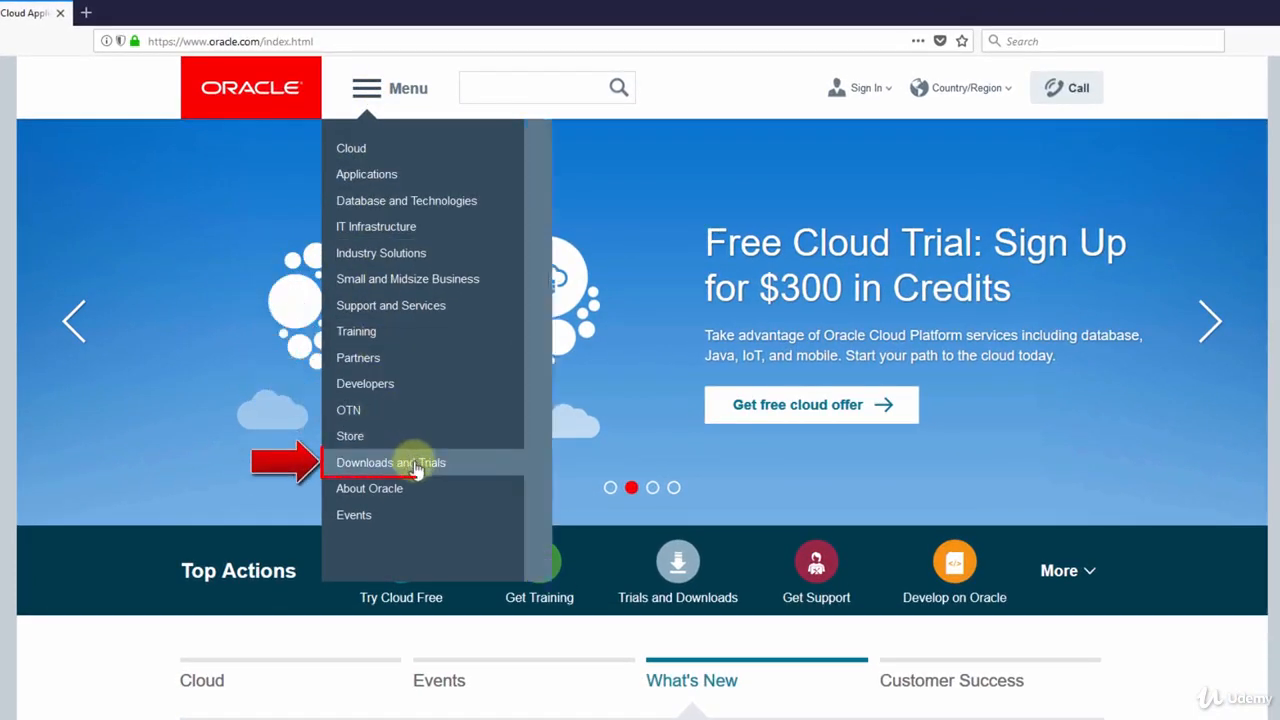
pyautogui.moveTo(414, 466)
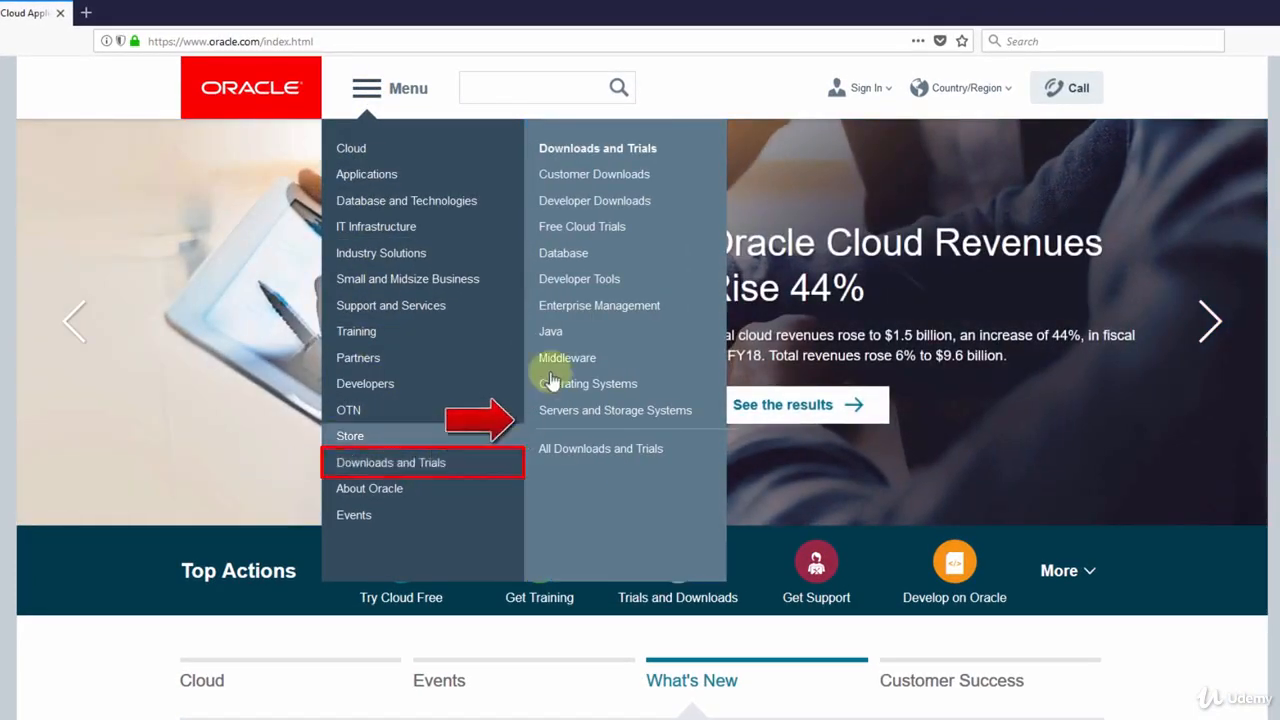
pyautogui.moveTo(588, 256)
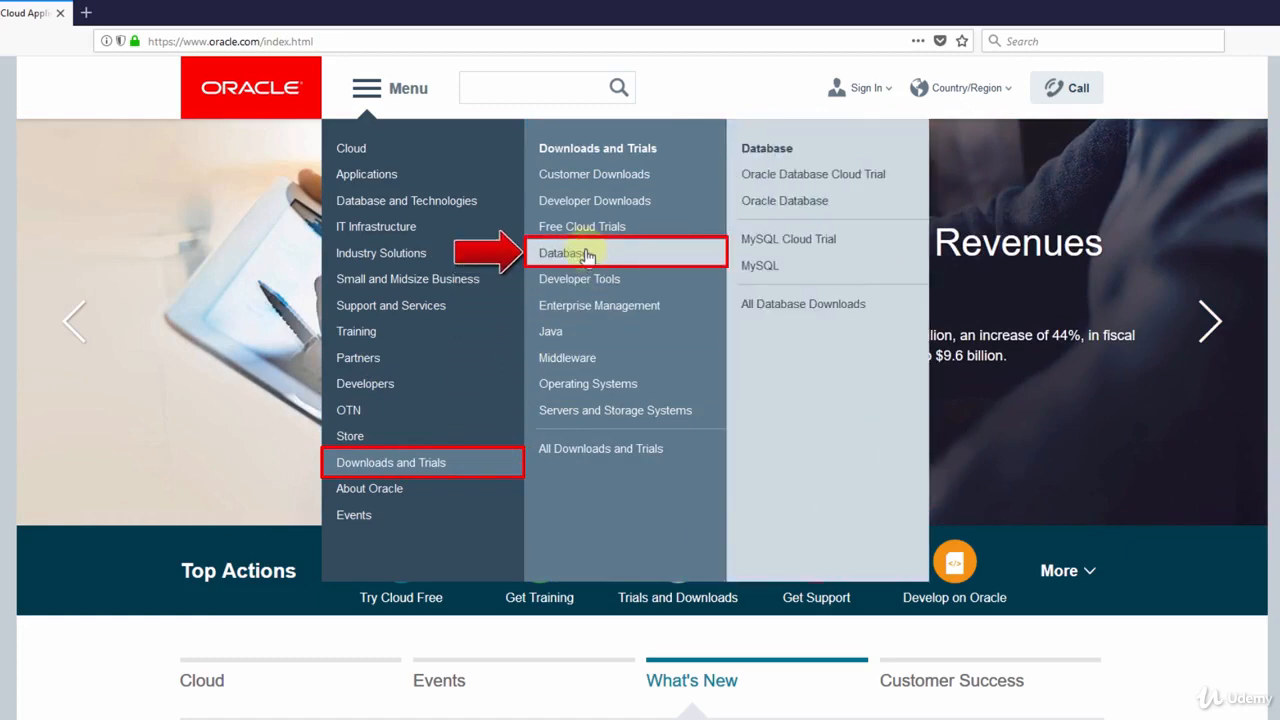
pyautogui.click(783, 201)
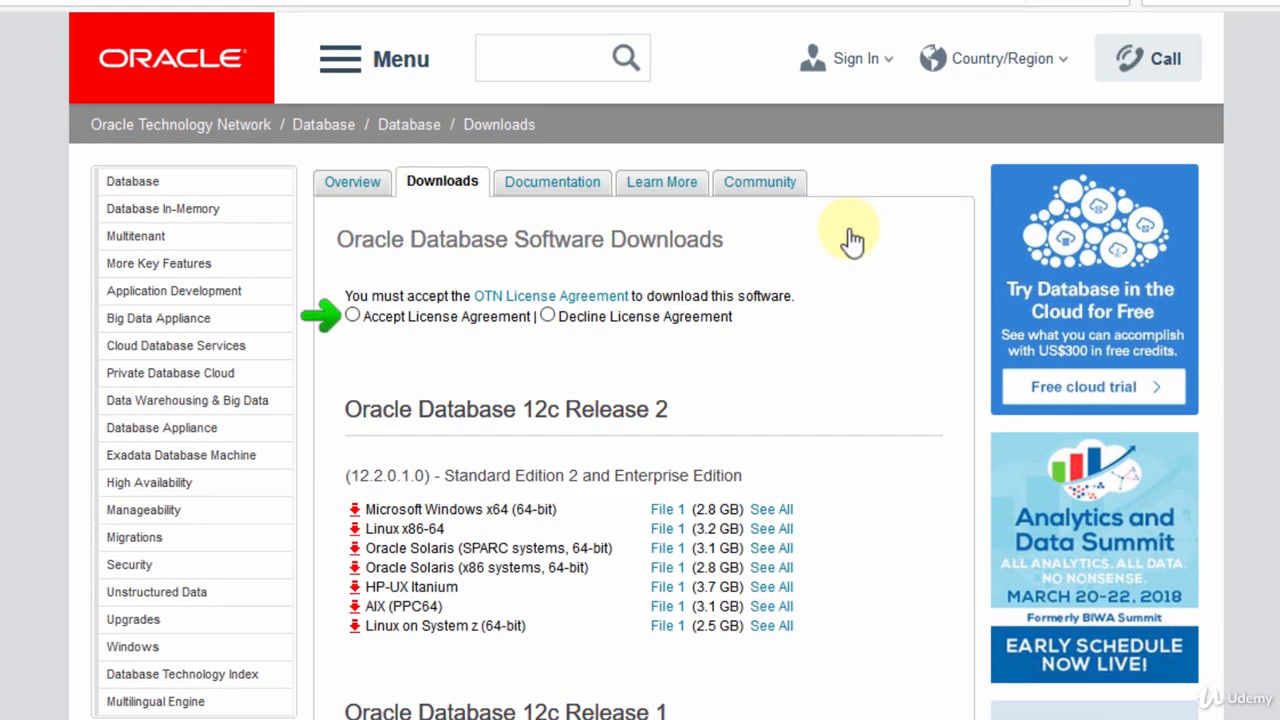
# - Accept the OTN License Agreement and pick File 1 for Microsoft Windows x64 (64-bit)
pyautogui.click(351, 316)
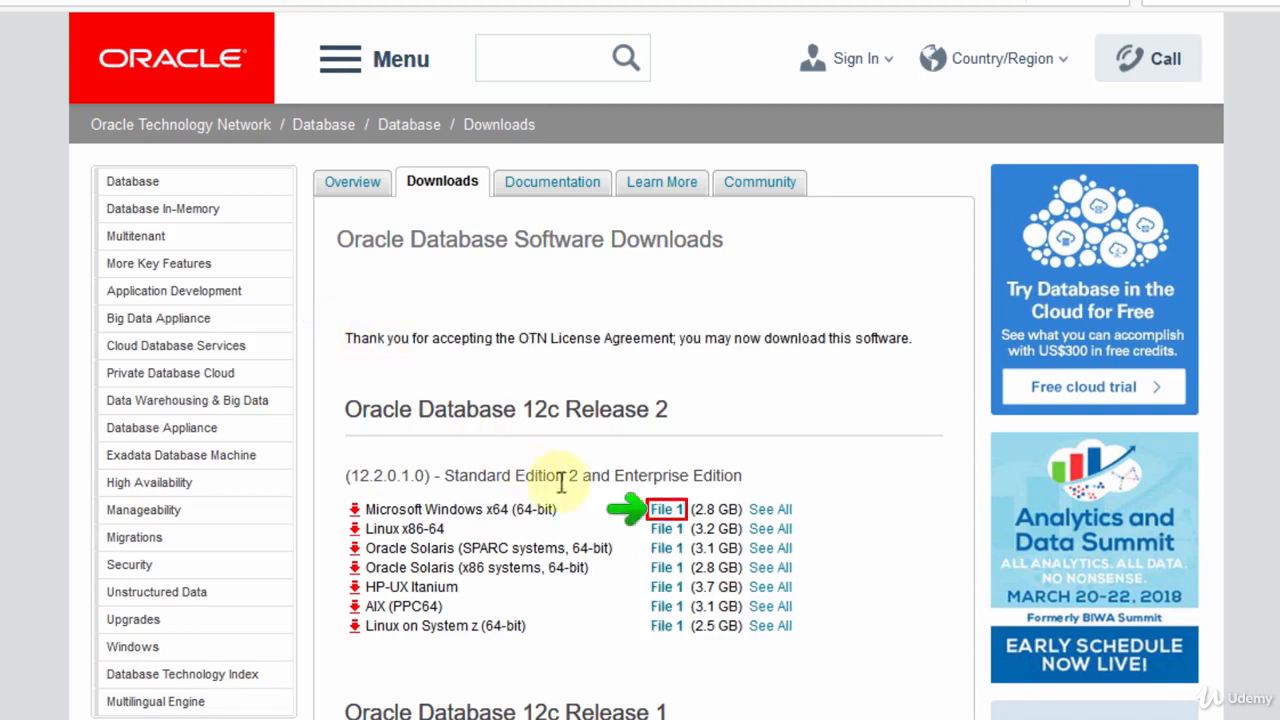
pyautogui.click(661, 515)
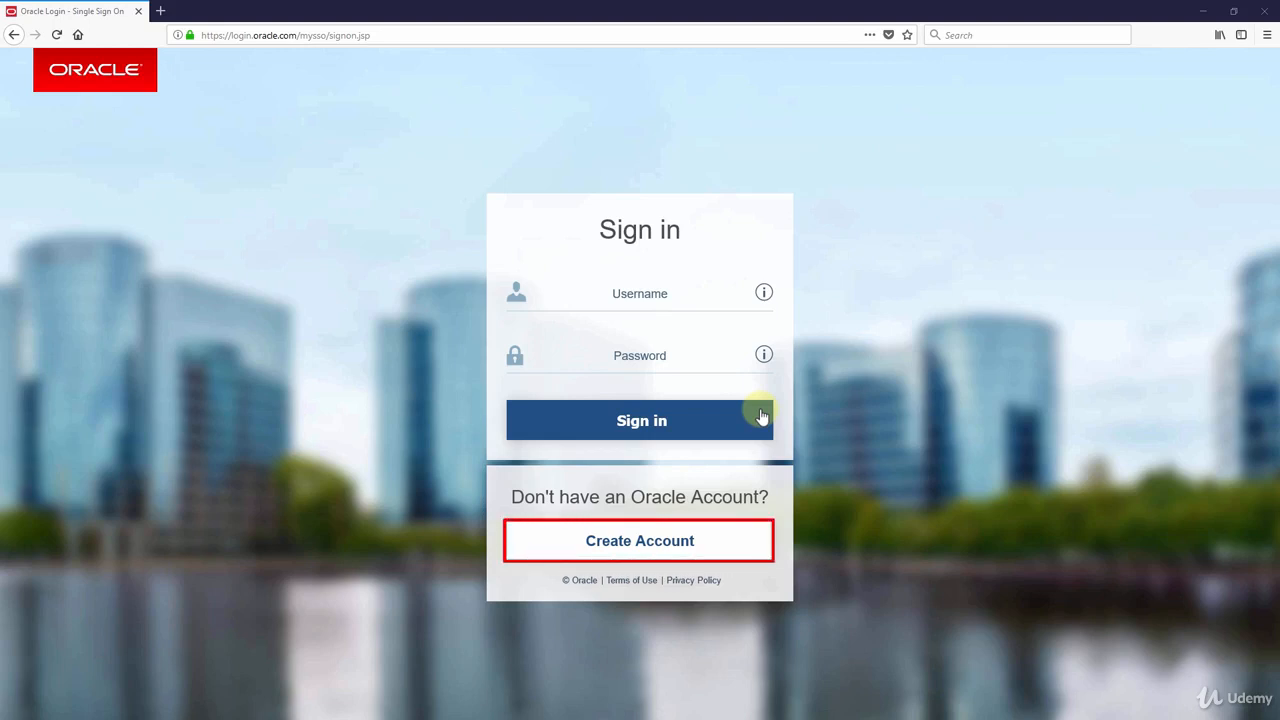
# - Choose Create Account on the Single Sign On page to open the registration form
pyautogui.click(688, 540)
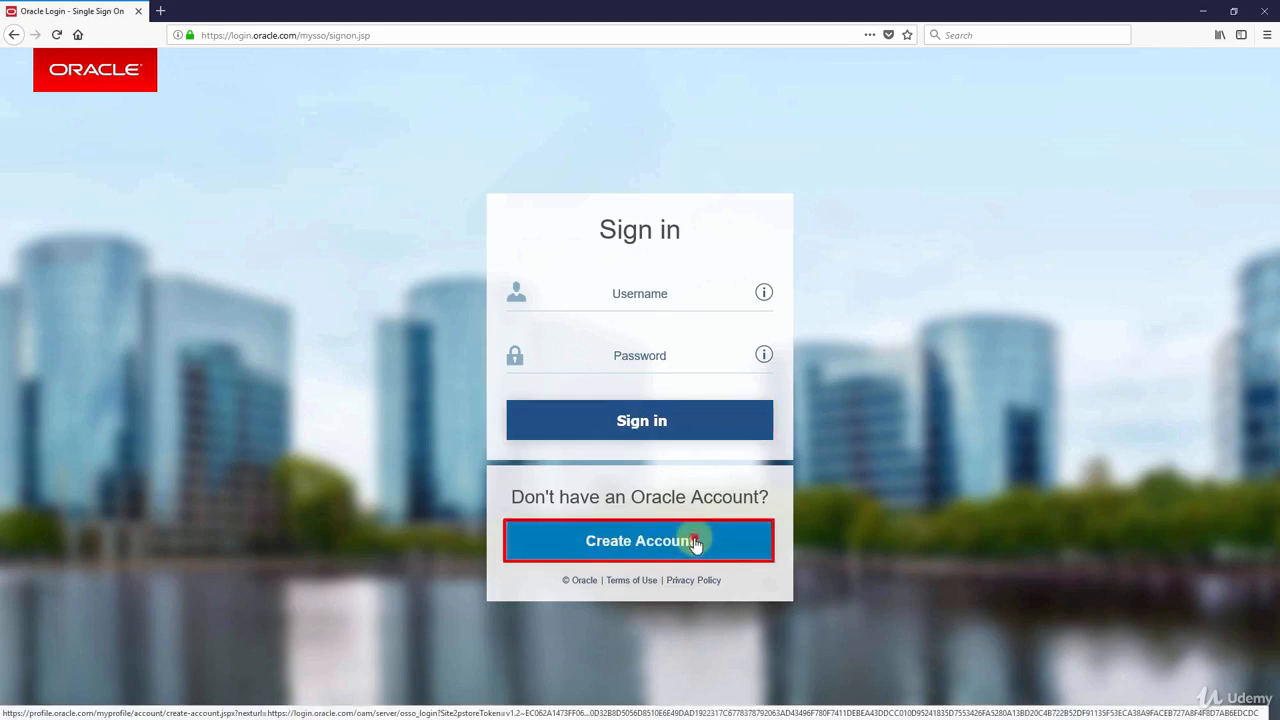
pyautogui.click(707, 548)
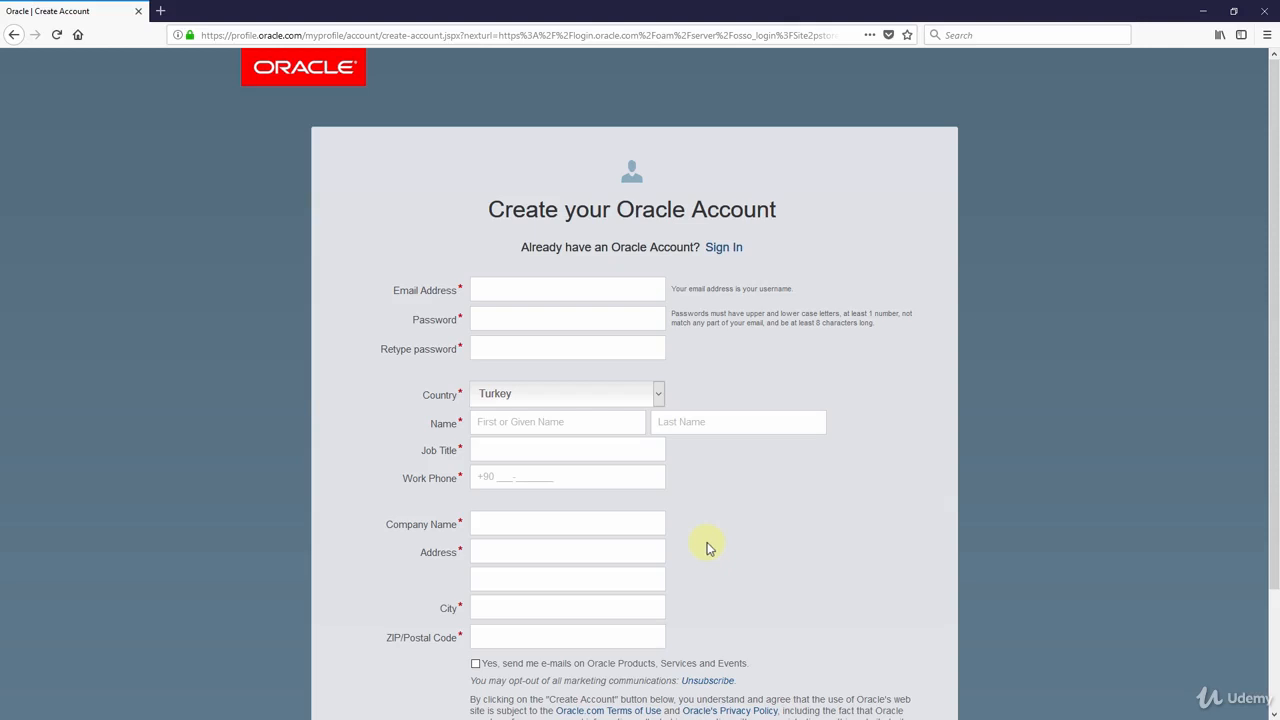
# - Scroll the account form, then minimize Firefox to show the desktop with the winx64 archive
pyautogui.scroll(-3, 709, 537)
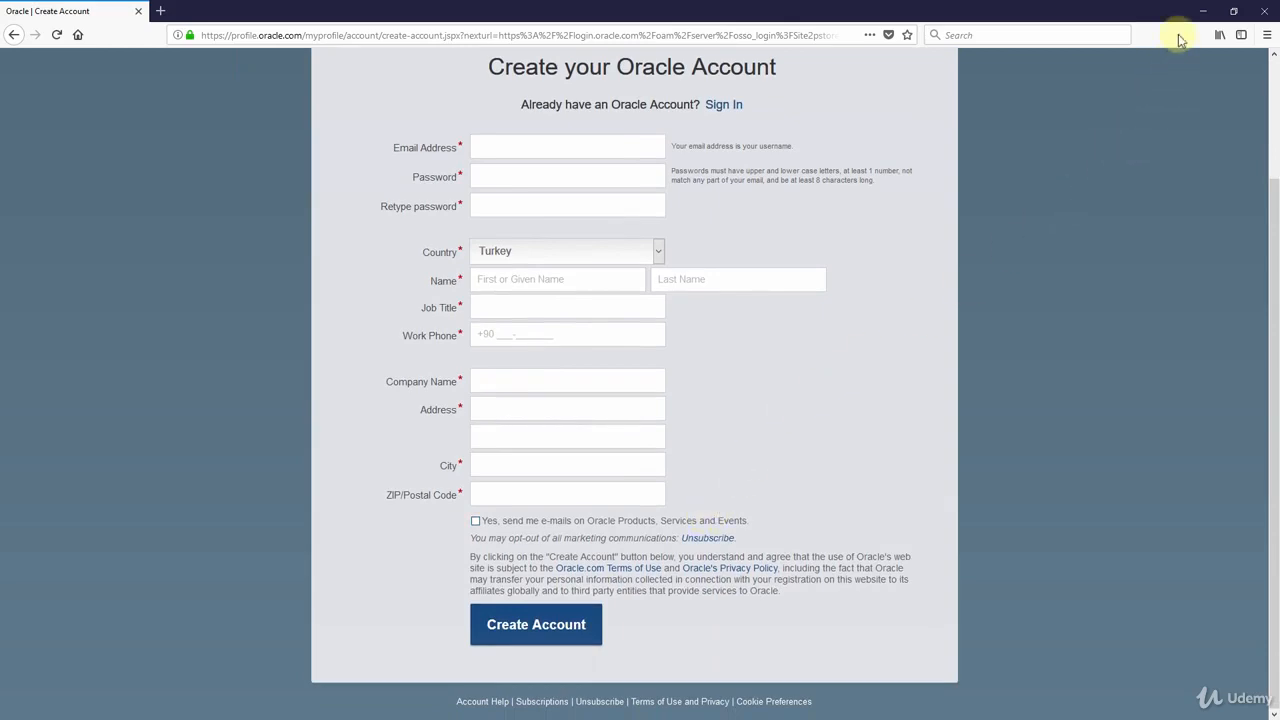
pyautogui.click(1206, 10)
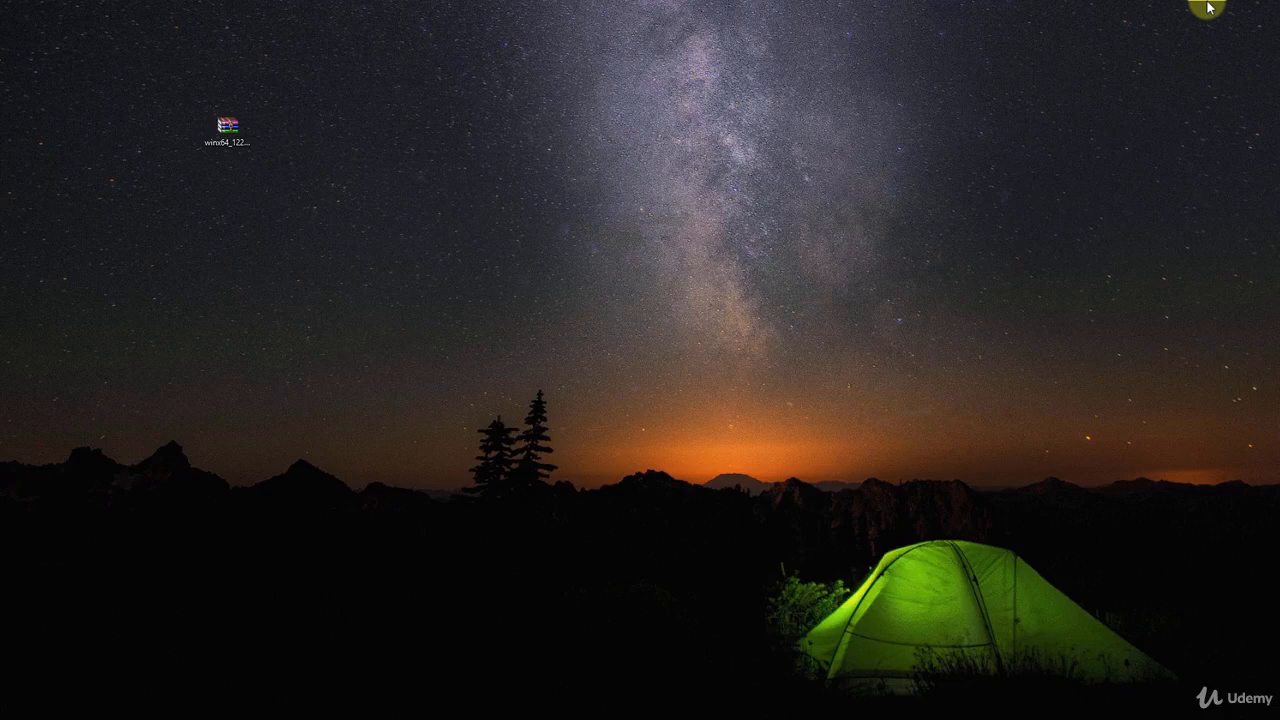
# - Open winx64_12201_database_2.zip in WinRAR, drag its database folder onto the desktop, and close WinRAR
pyautogui.click(244, 133)
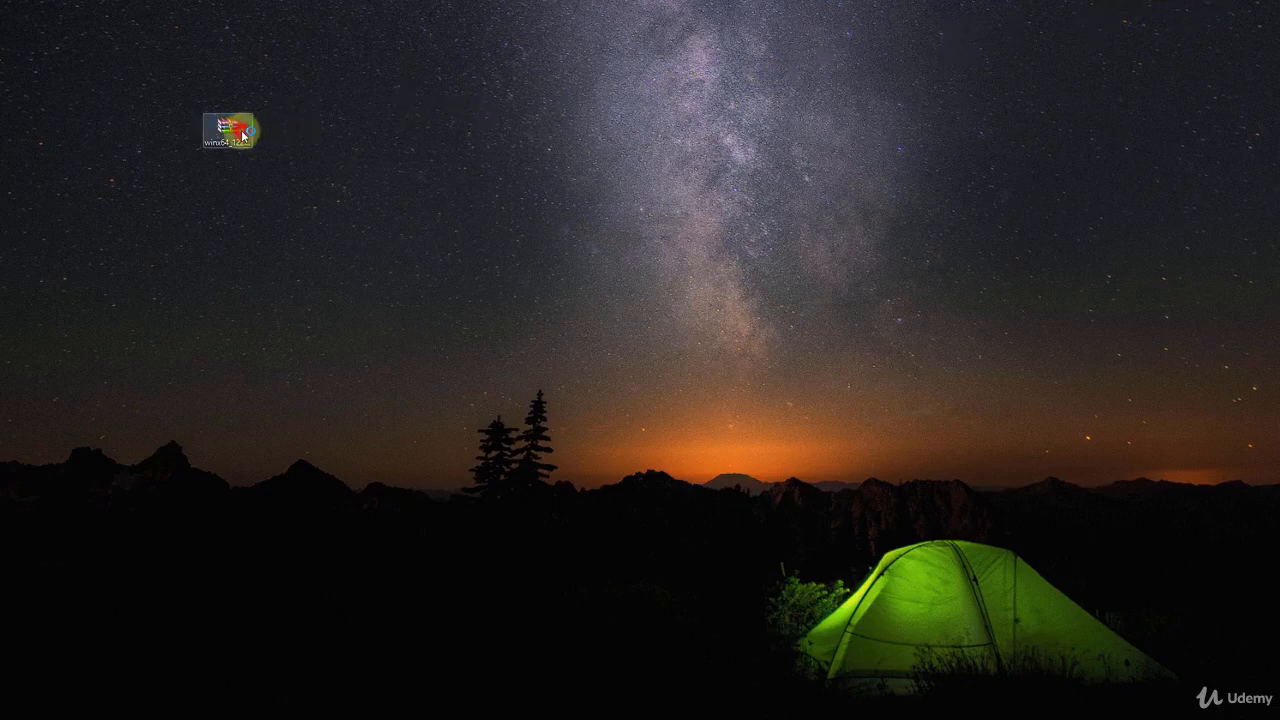
pyautogui.doubleClick(244, 133)
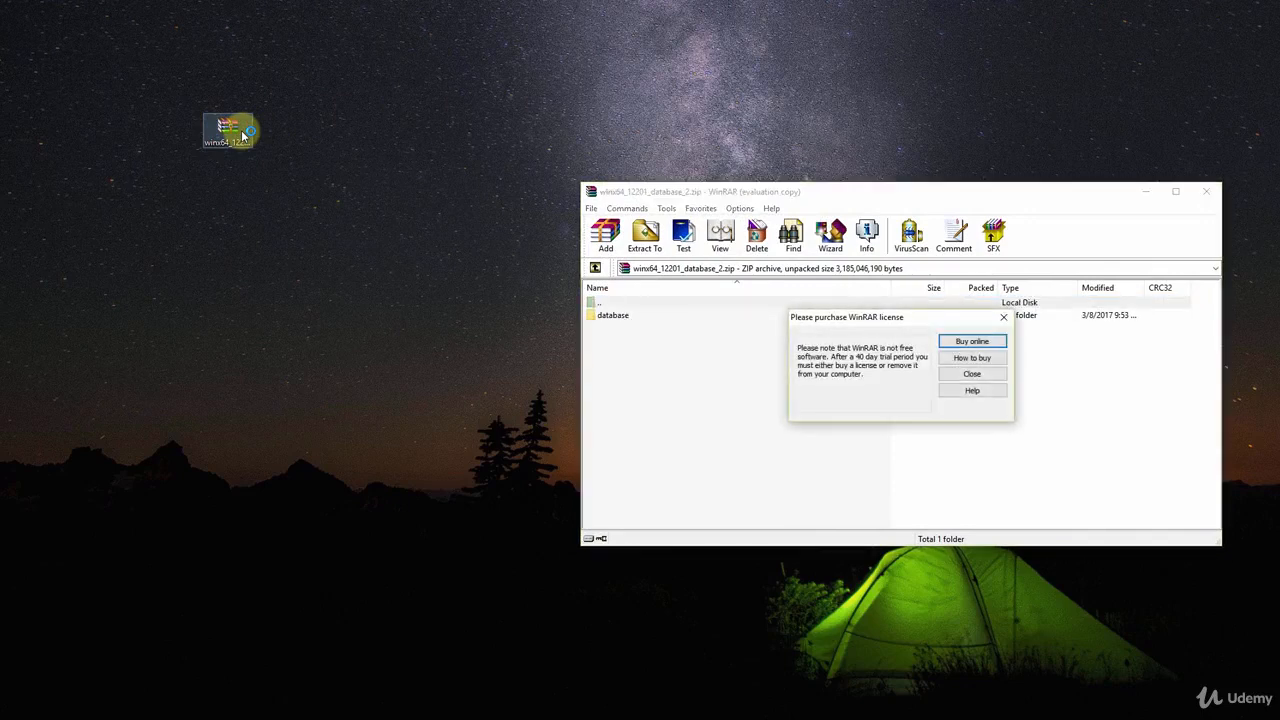
pyautogui.click(988, 374)
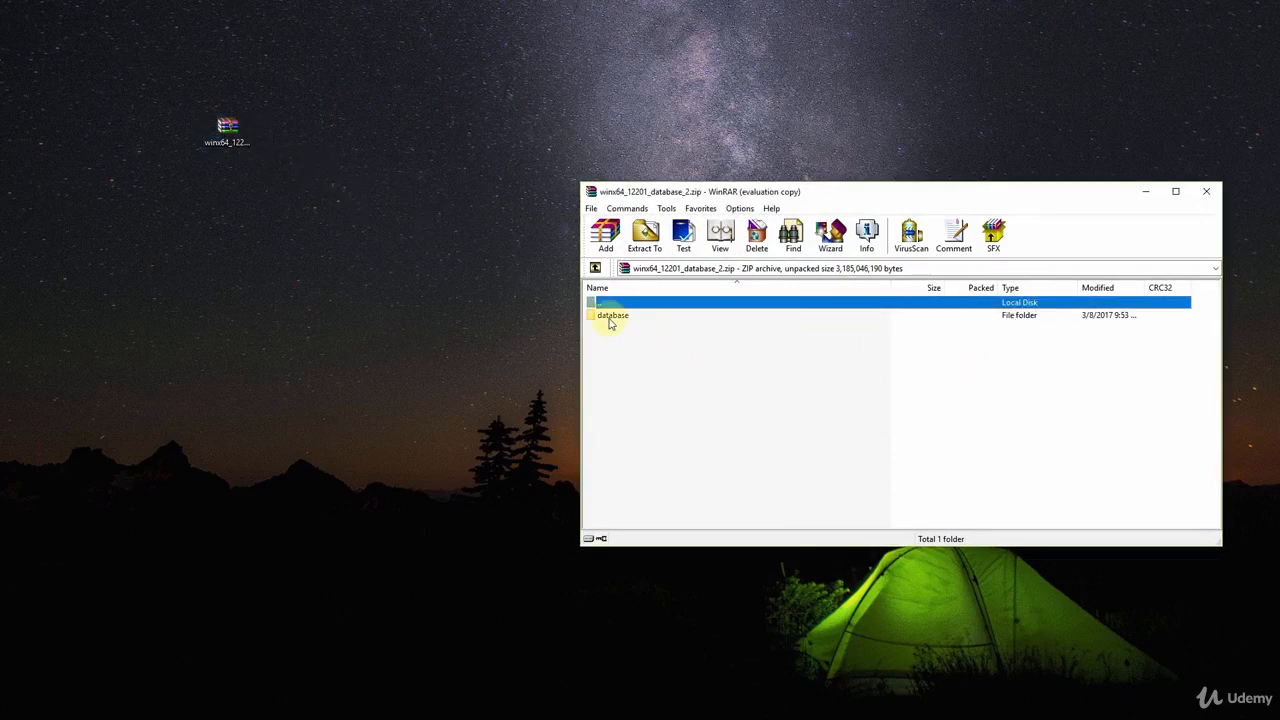
pyautogui.moveTo(610, 316); pyautogui.dragTo(346, 177)
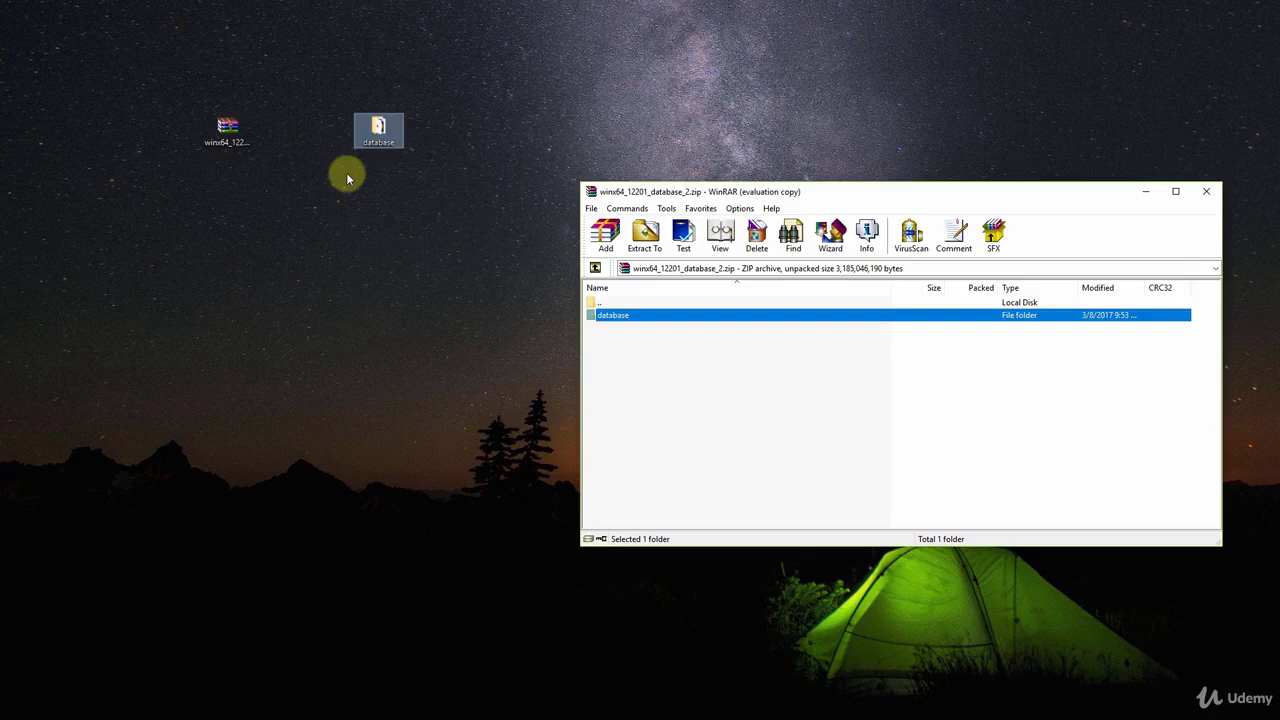
pyautogui.click(1206, 192)
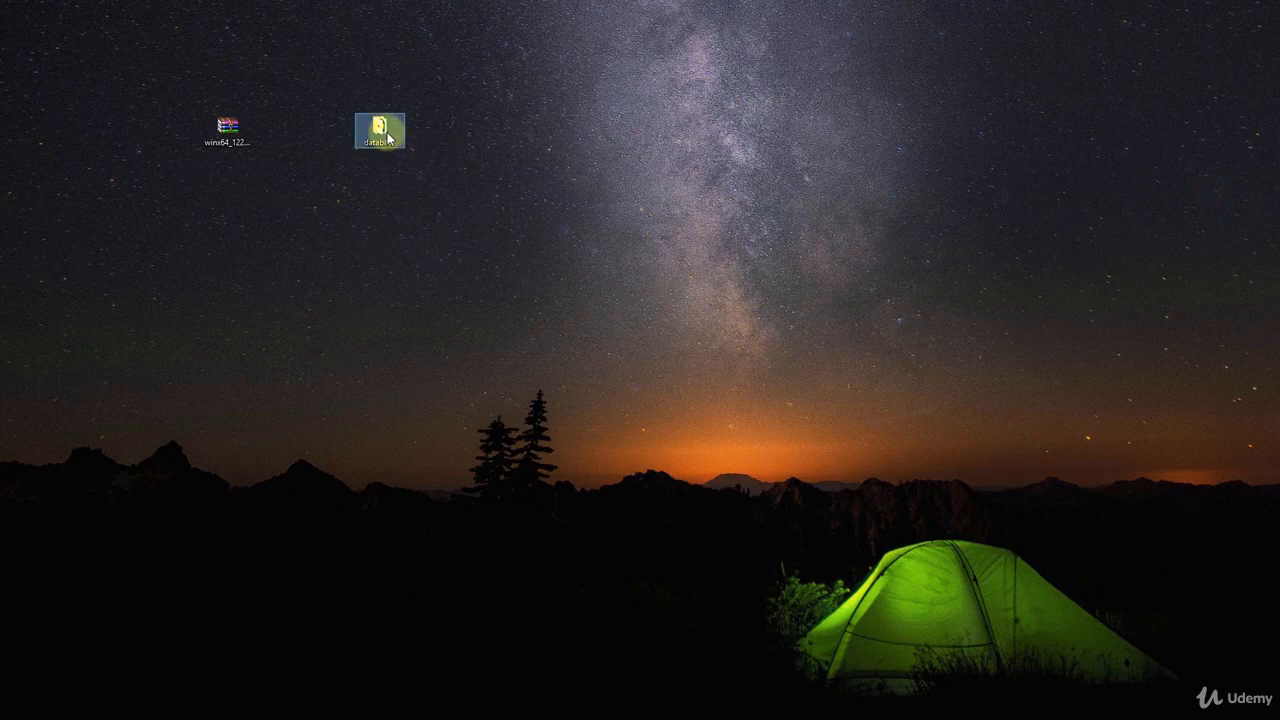
# - Open the desktop's database folder and run setup.exe to start the Oracle installer
pyautogui.doubleClick(387, 130)
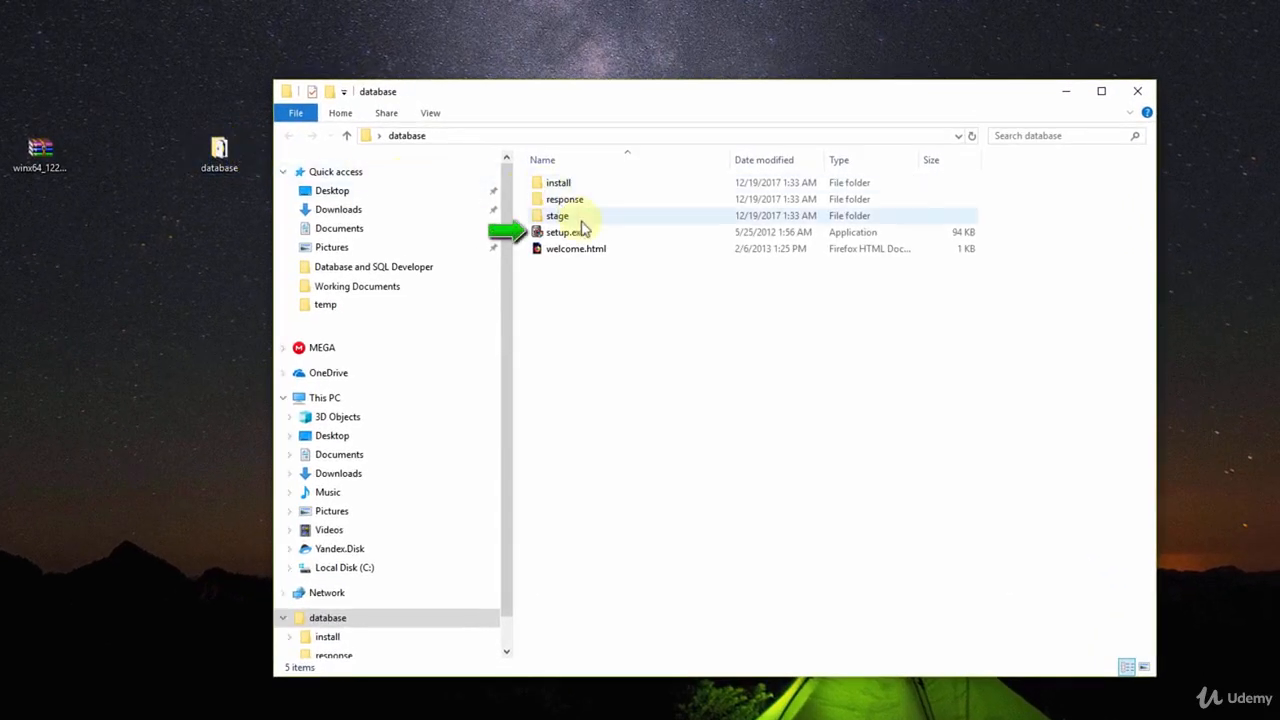
pyautogui.doubleClick(570, 231)
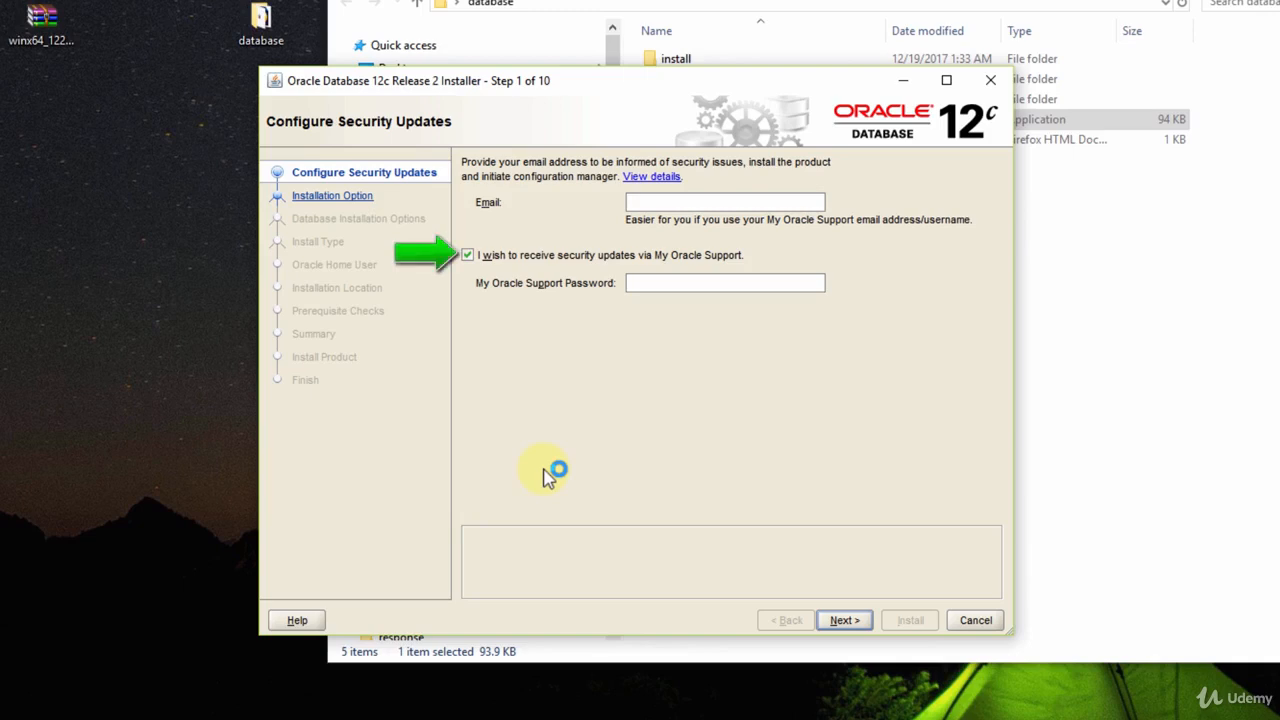
# - Decline My Oracle Support security updates and continue without an email address
pyautogui.click(467, 256)
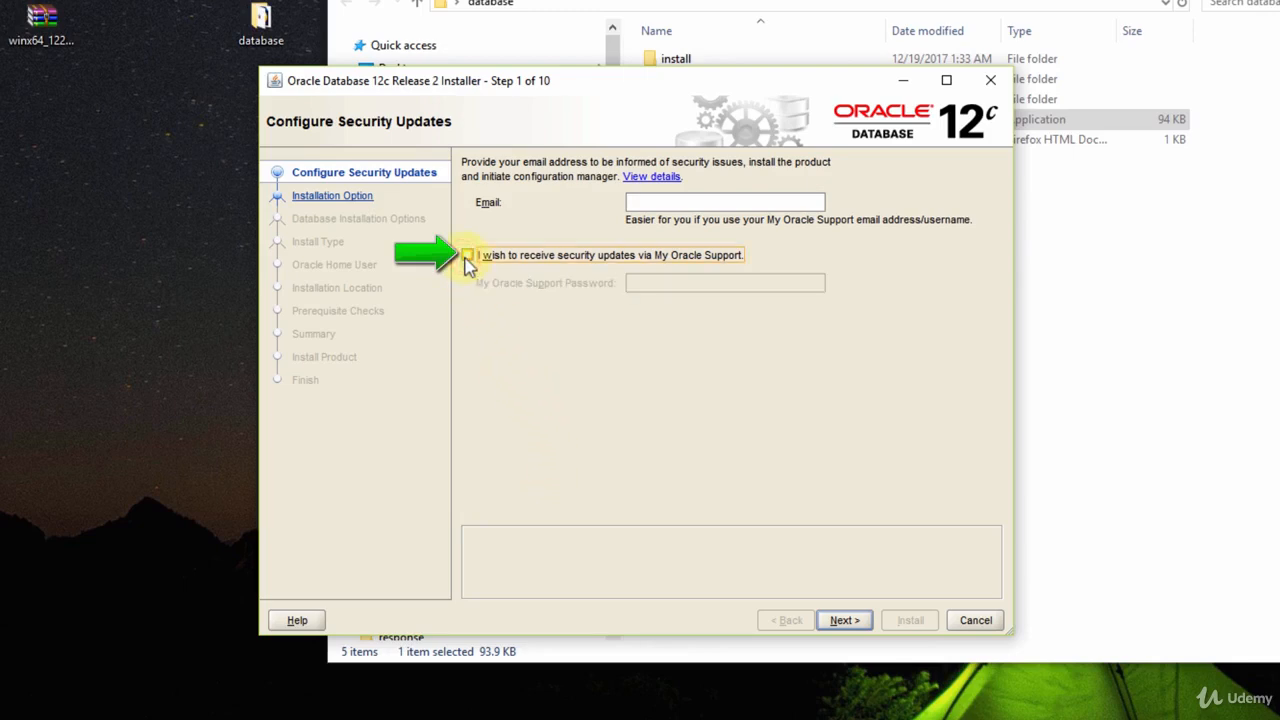
pyautogui.click(855, 620)
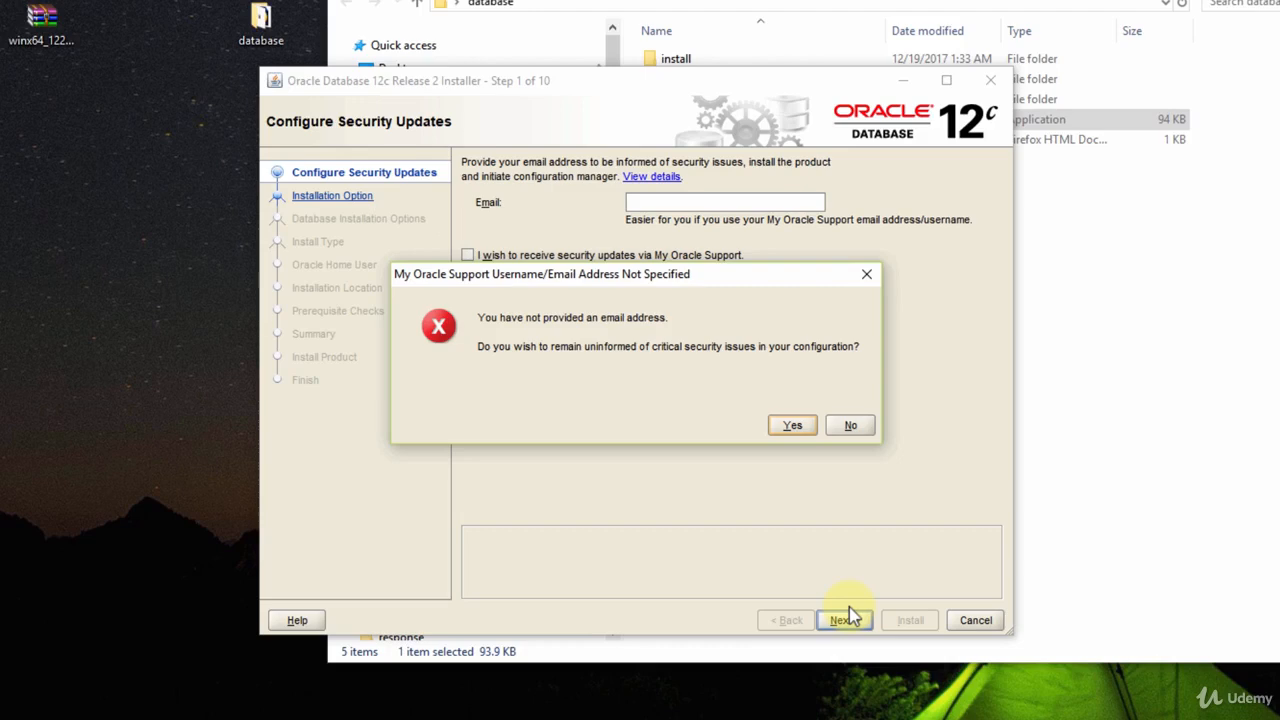
pyautogui.click(794, 427)
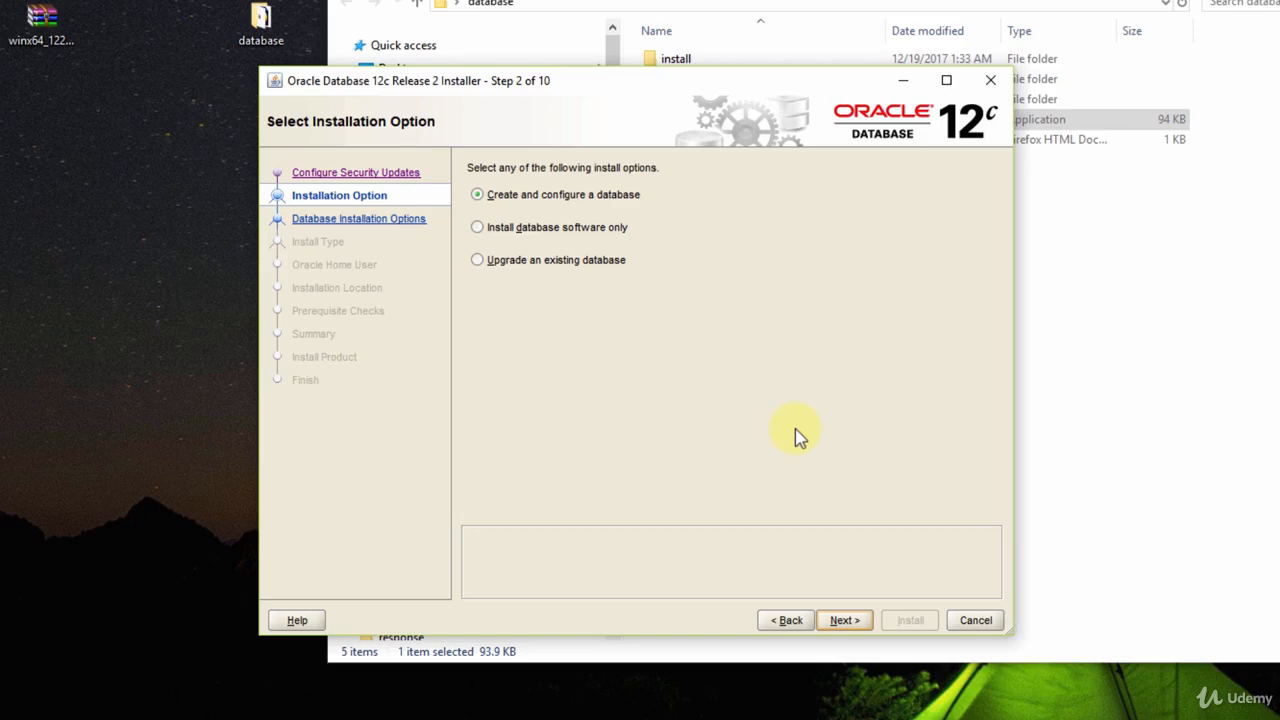
# - Keep 'Create and configure a database' and Desktop class, and confirm the Windows Built-in Account
pyautogui.click(845, 621)
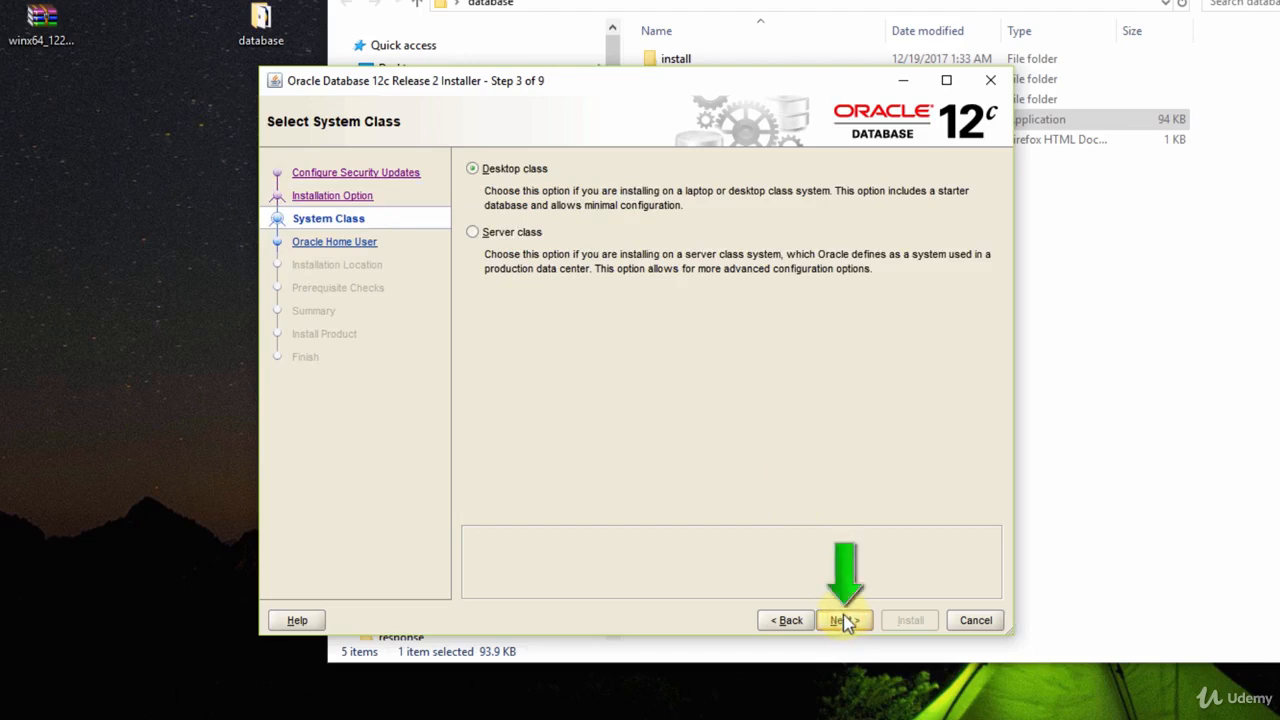
pyautogui.click(845, 621)
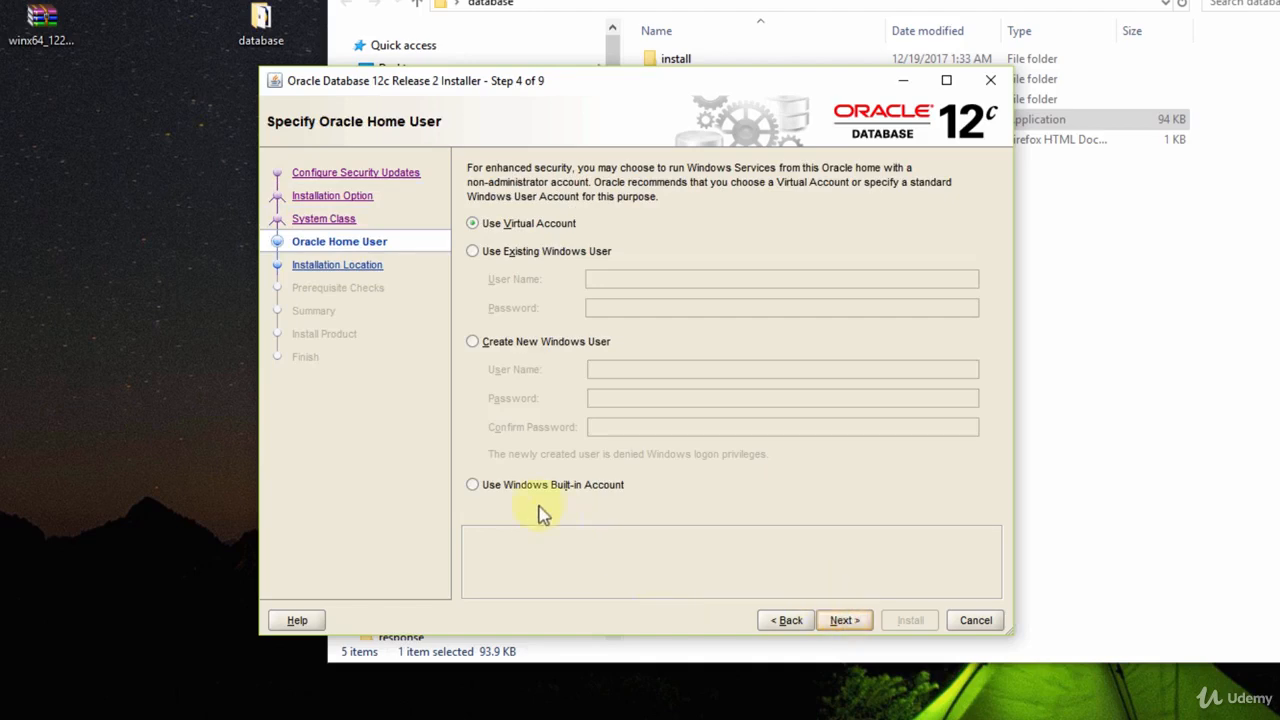
pyautogui.click(519, 487)
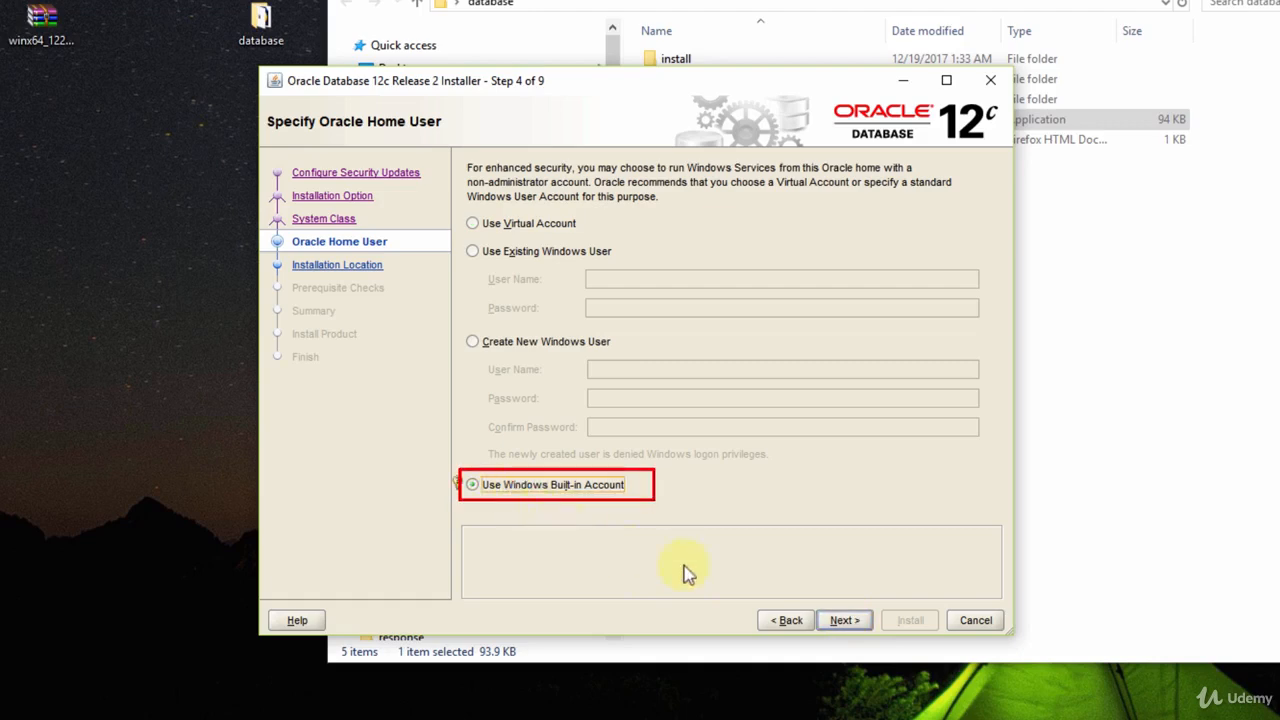
pyautogui.click(843, 620)
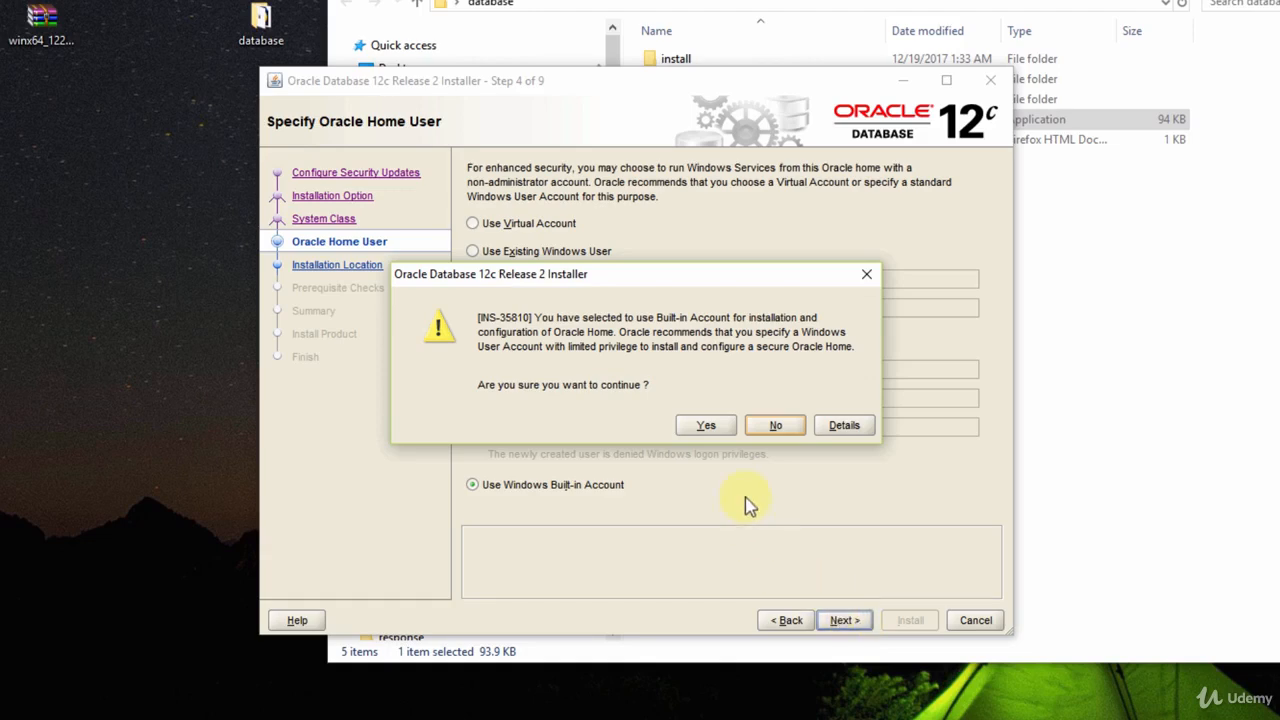
pyautogui.click(714, 427)
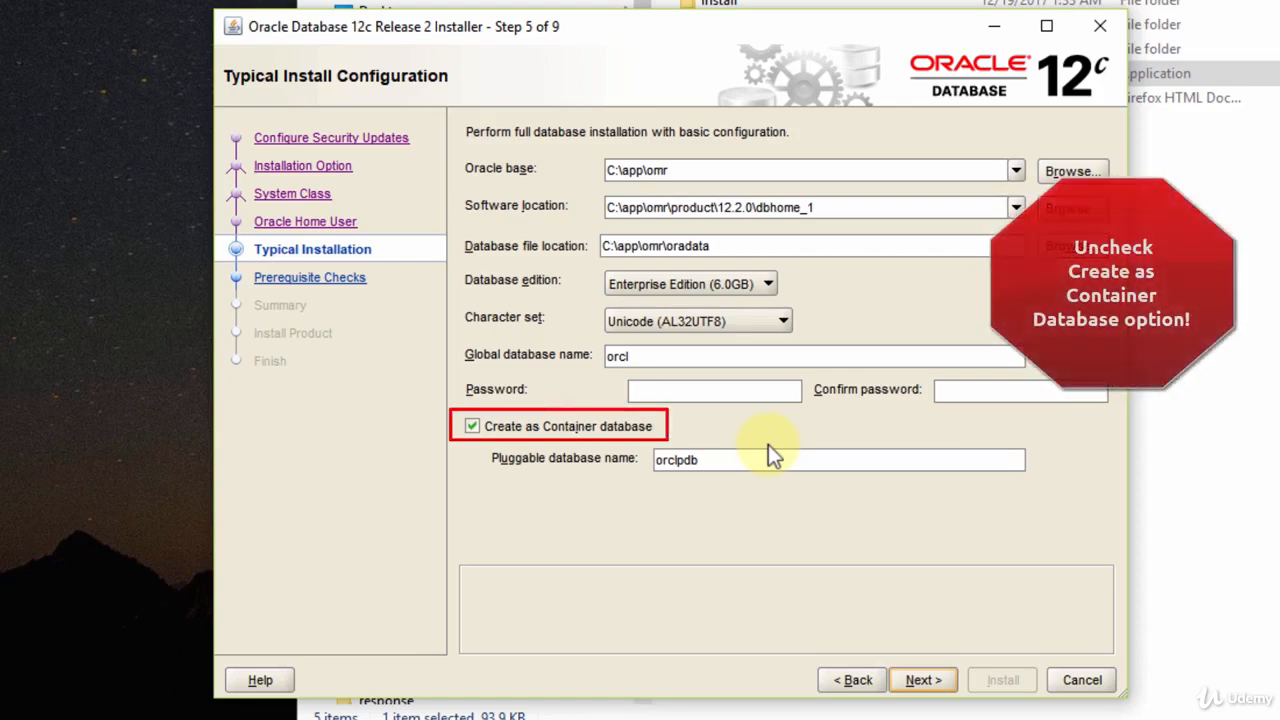
# - Clear the 'Create as Container database' checkbox for orcl
pyautogui.click(472, 427)
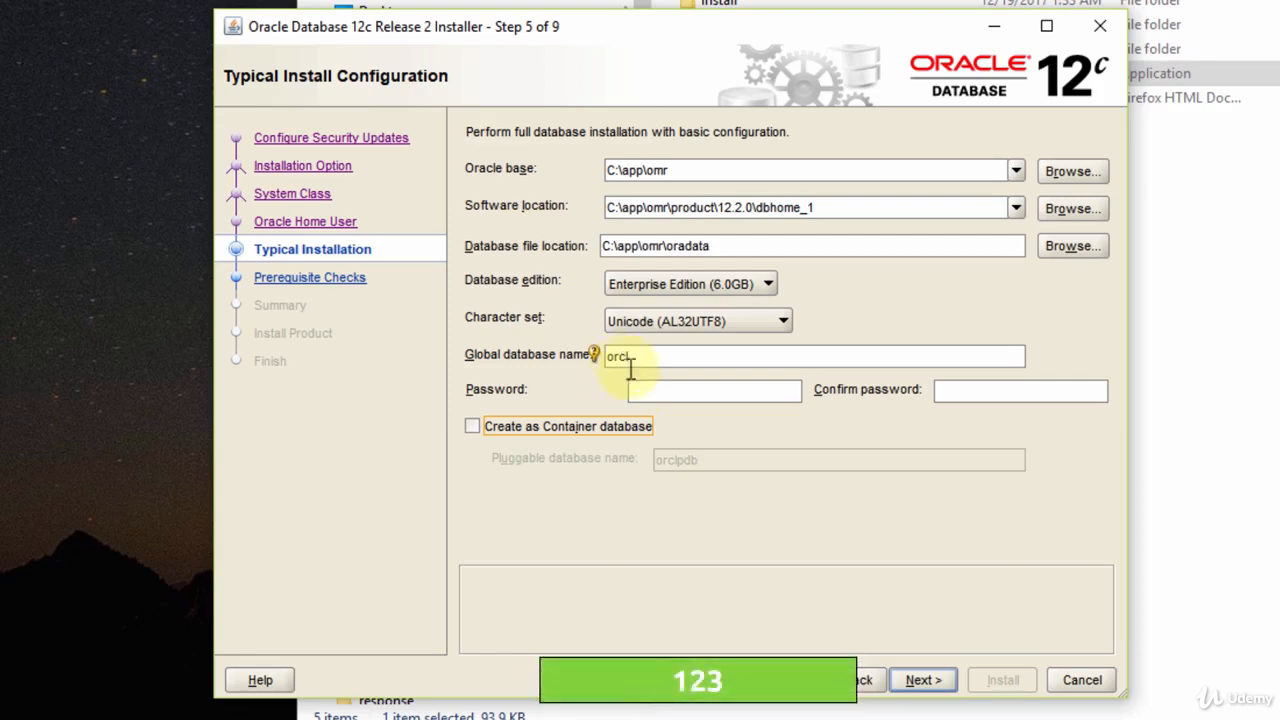
# - Enter the administrative password in both password fields and proceed past the typical install settings
pyautogui.click(641, 391)
pyautogui.write('123')
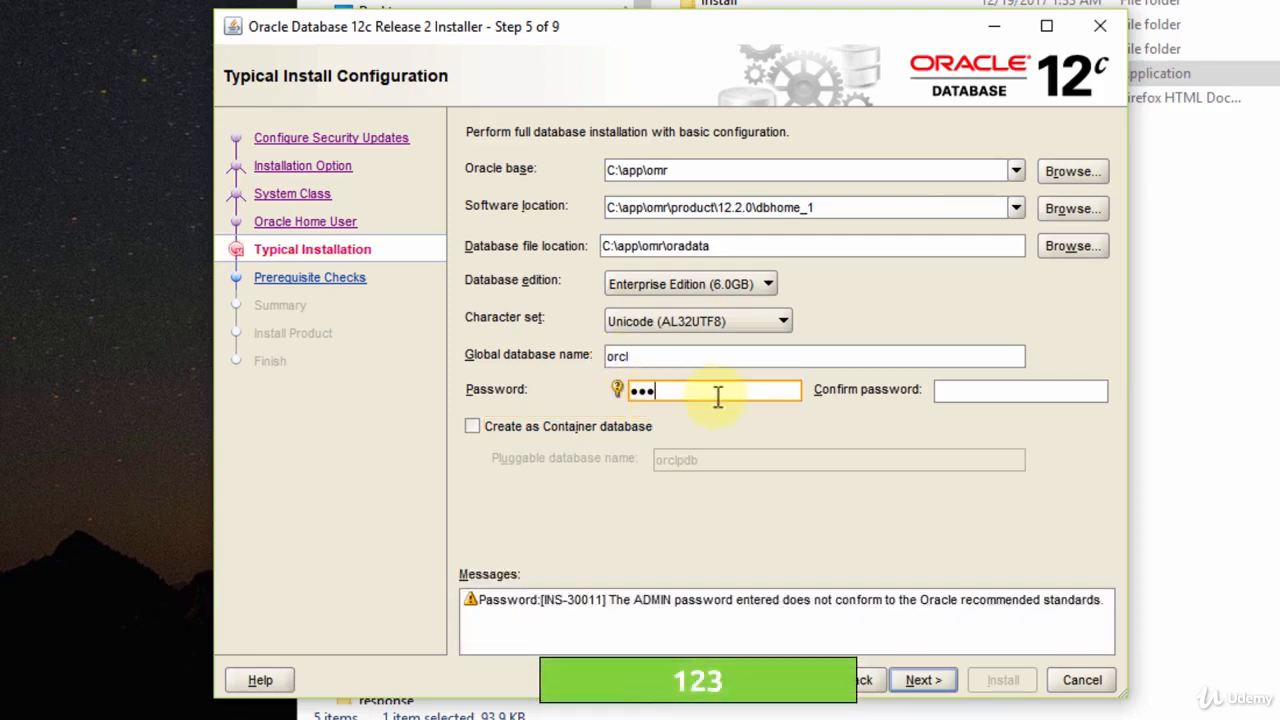
pyautogui.click(994, 397)
pyautogui.write('123')
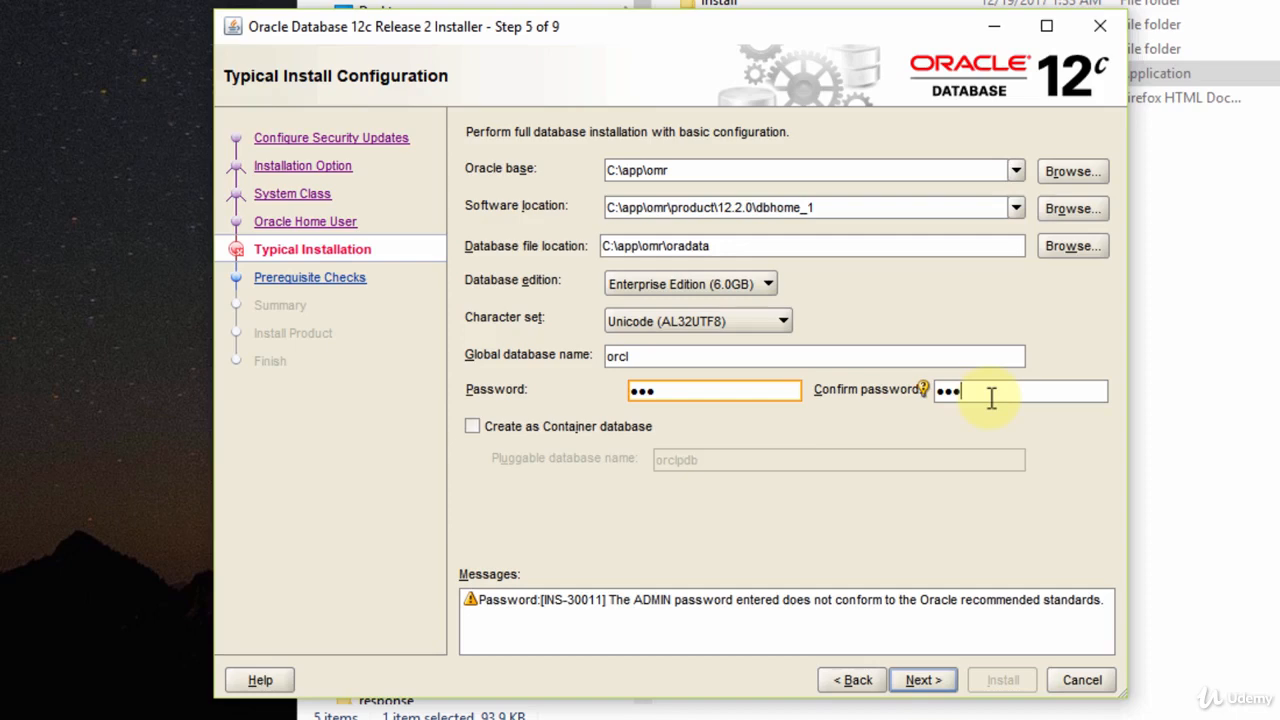
pyautogui.click(924, 681)
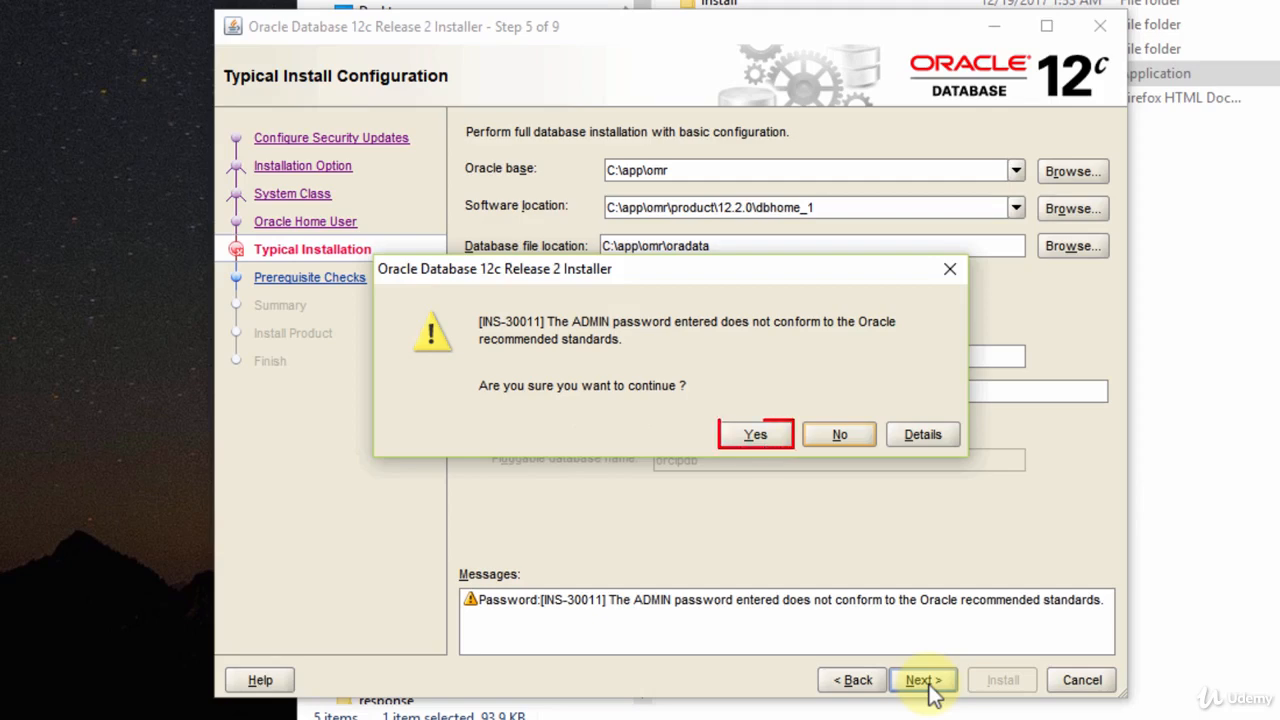
# - Accept the non-standard password in the INS-30011 warning to reach the Summary
pyautogui.click(775, 441)
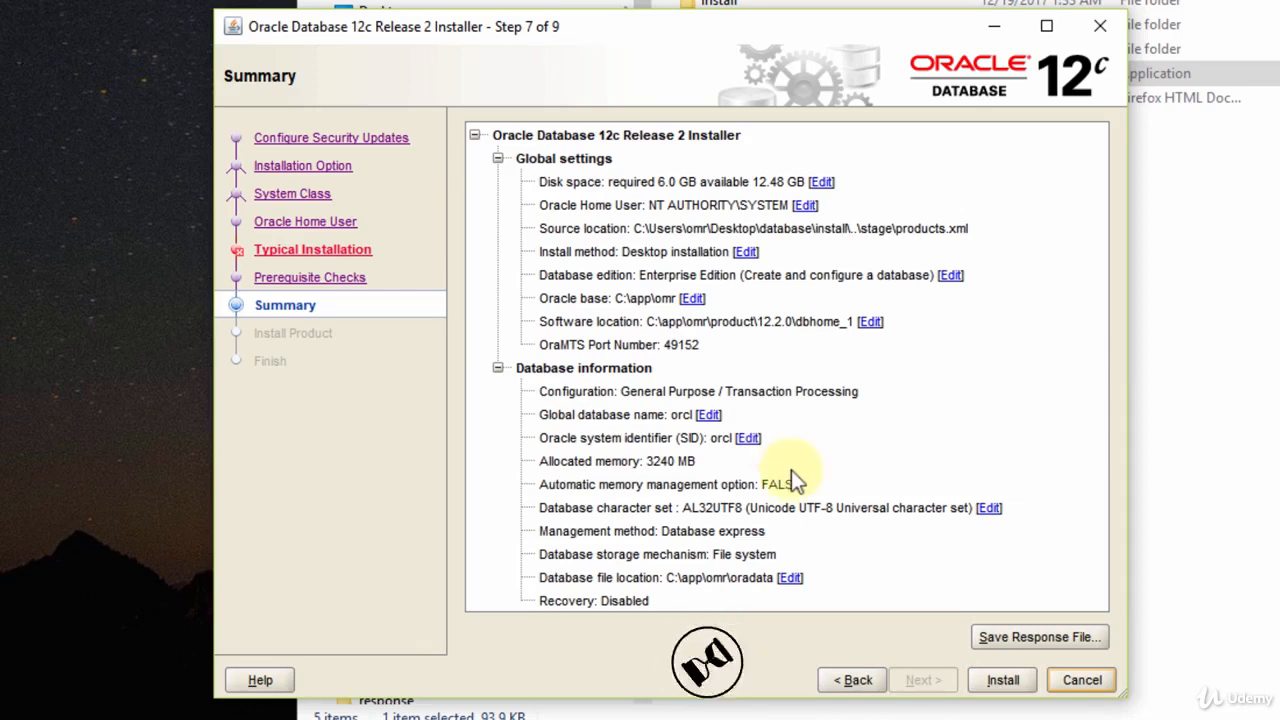
# - Start the installation and allow Java network access in both Windows Security Alerts
pyautogui.click(1000, 678)
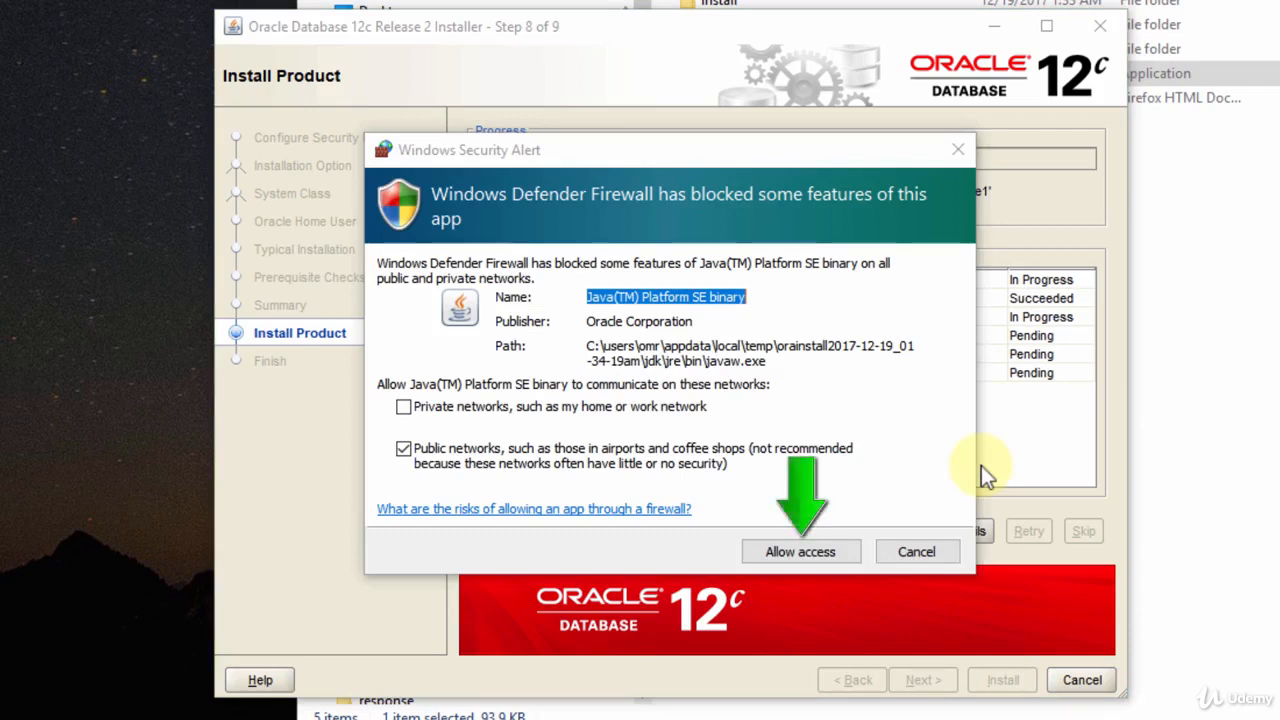
pyautogui.click(847, 547)
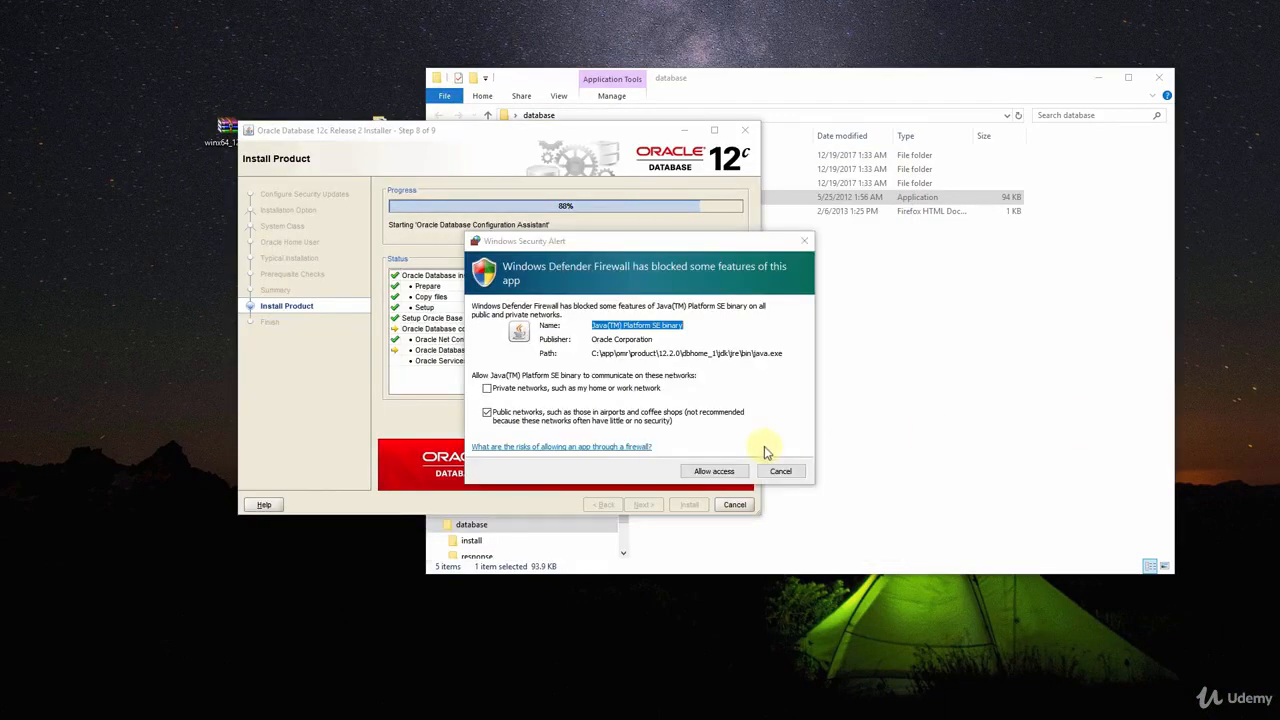
pyautogui.click(716, 471)
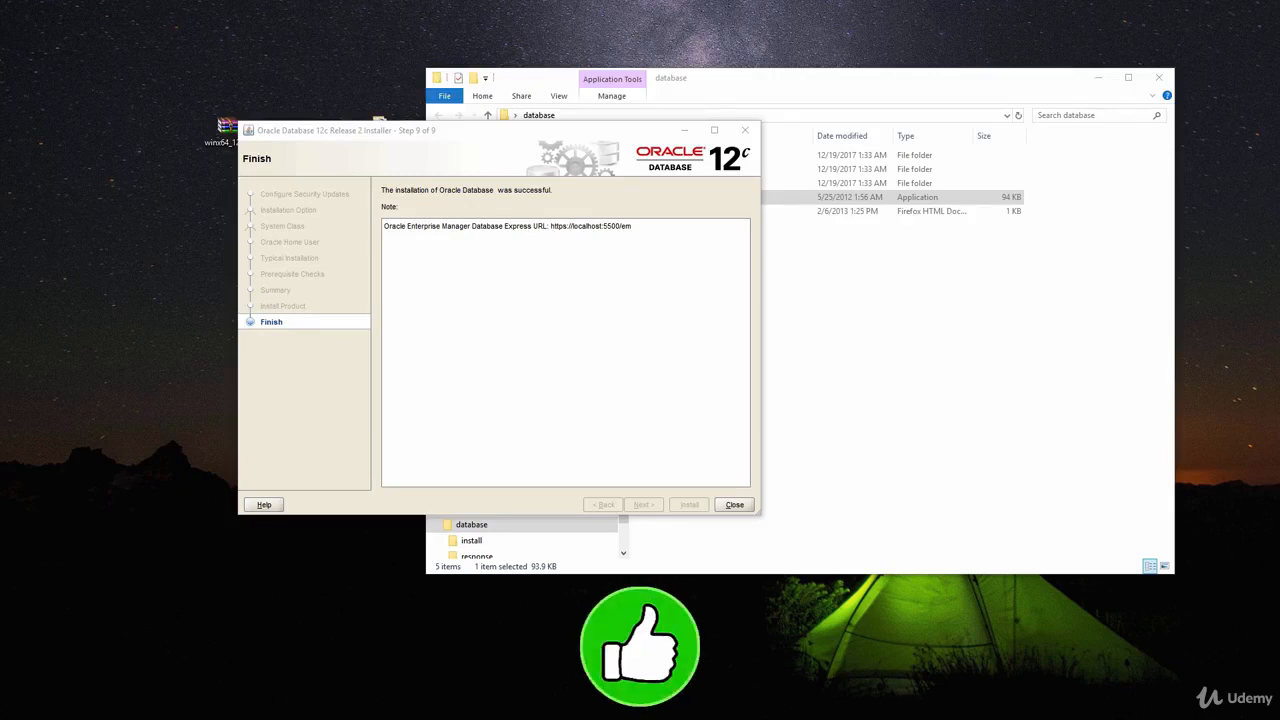
# - Close the installer from its Step 9 Finish page
pyautogui.click(734, 504)
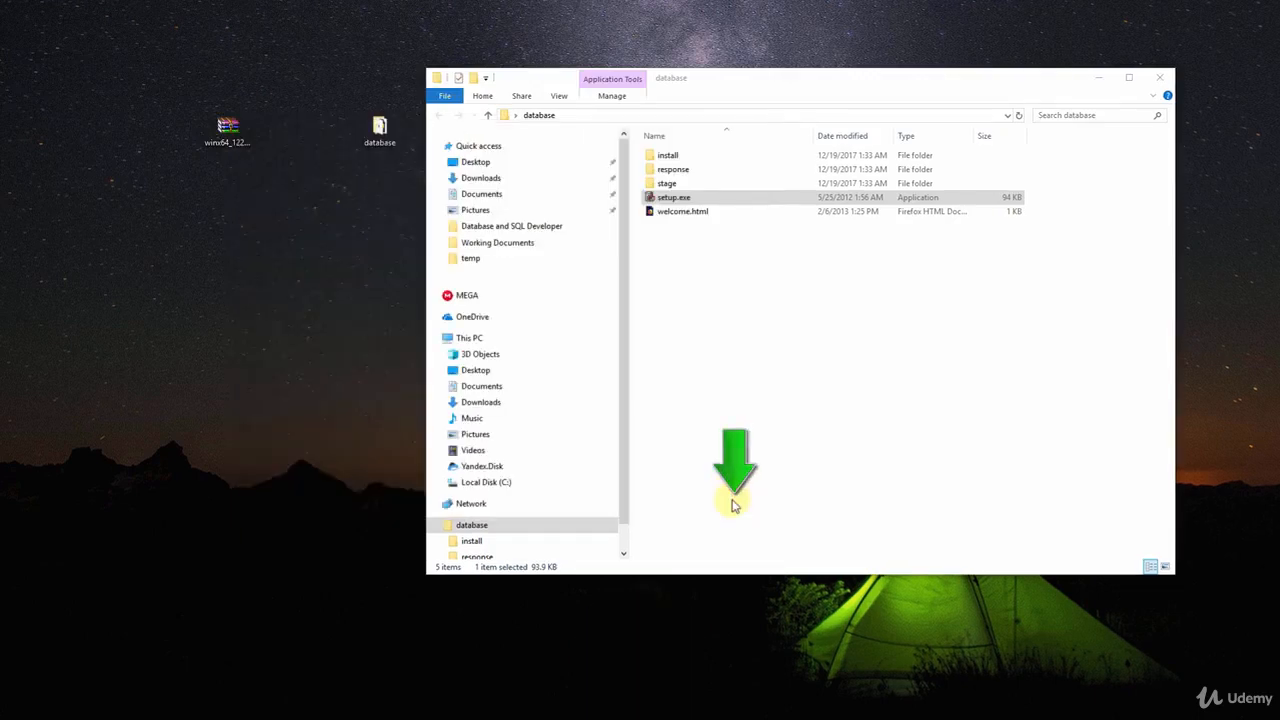